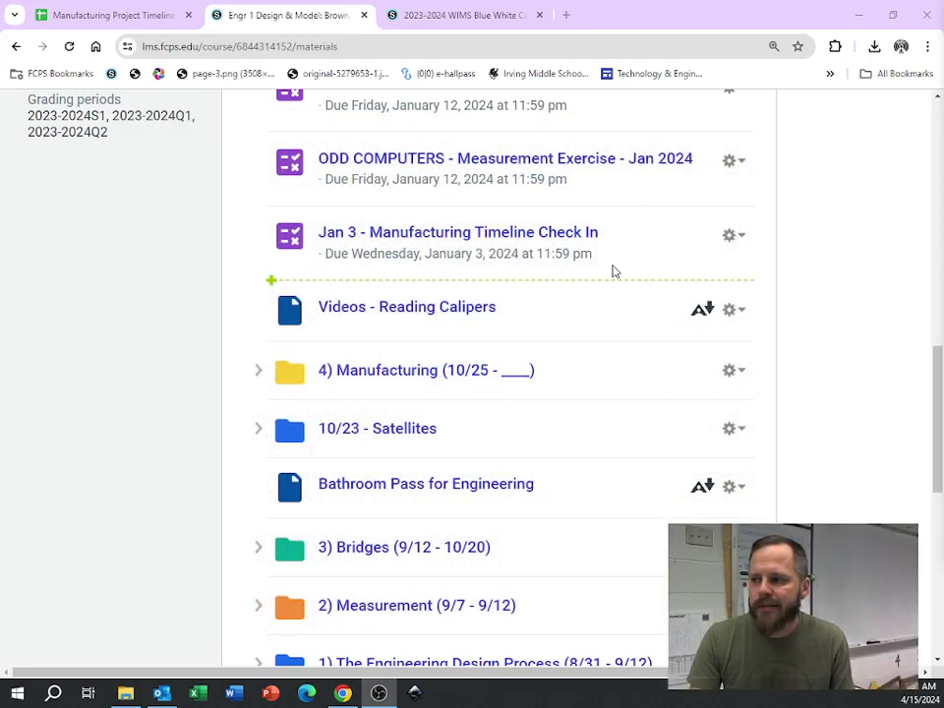
Step: Expand the 4) Manufacturing folder to list Create a Project Timeline and the 3D Printing and CNC subfolders
scroll(424, 357, down, 1)
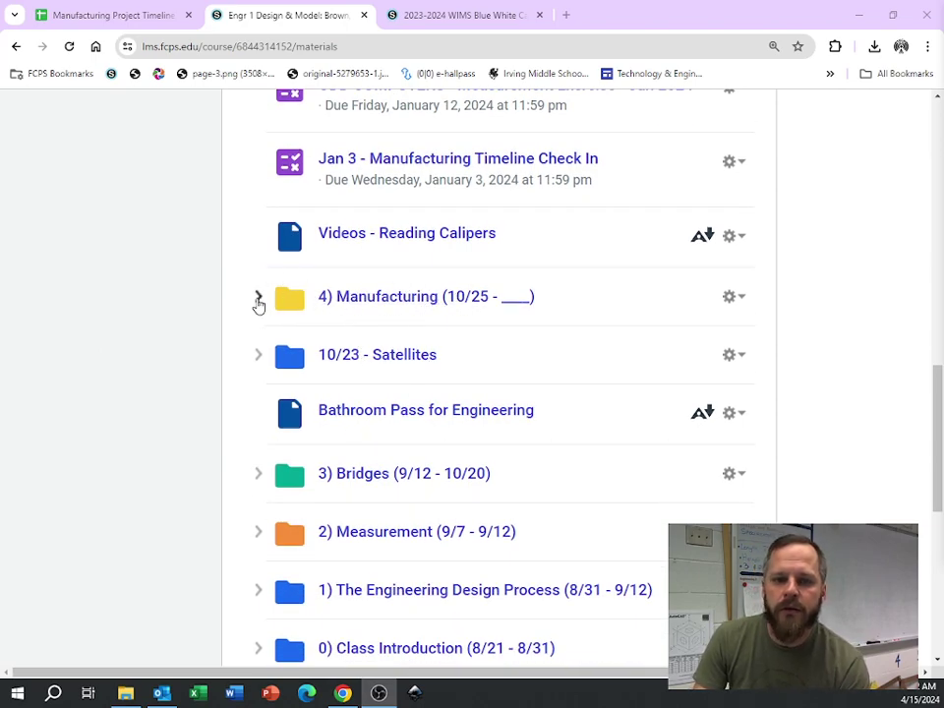
click(258, 299)
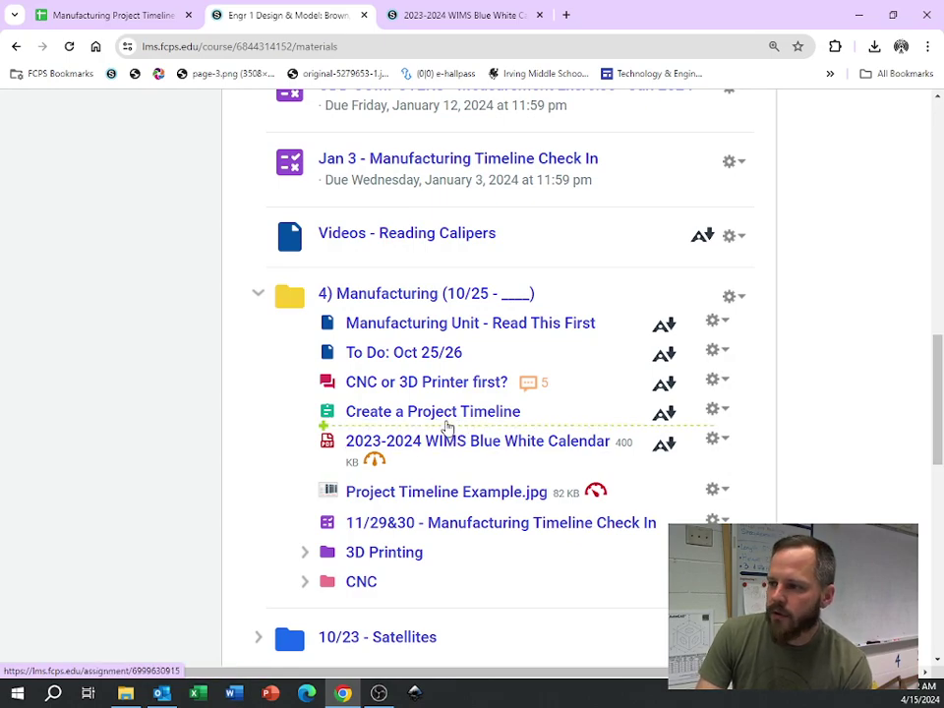
scroll(344, 339, down, 5)
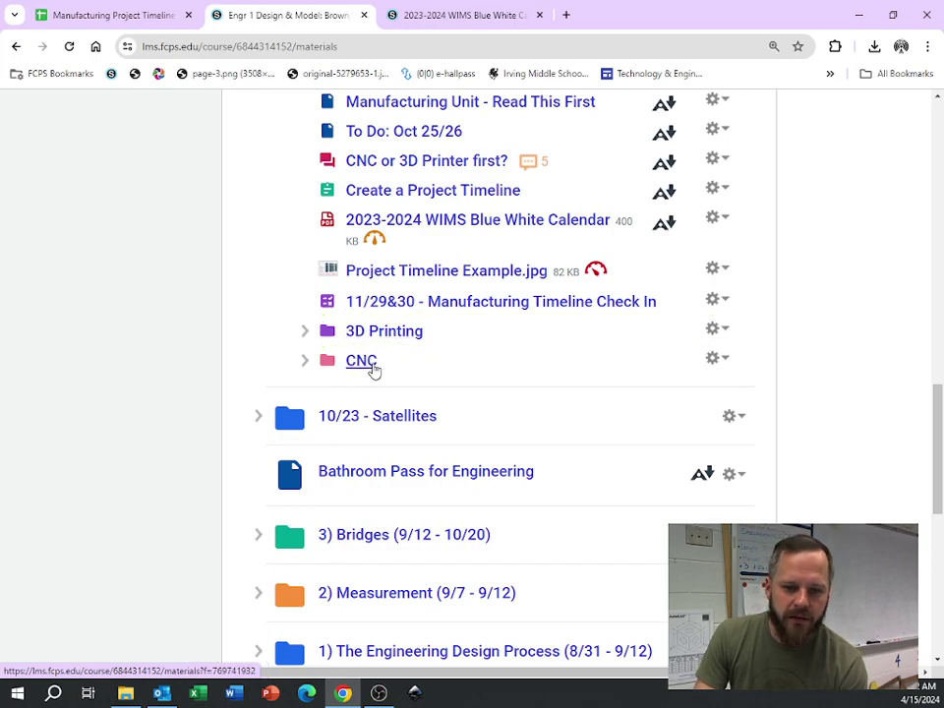
click(305, 332)
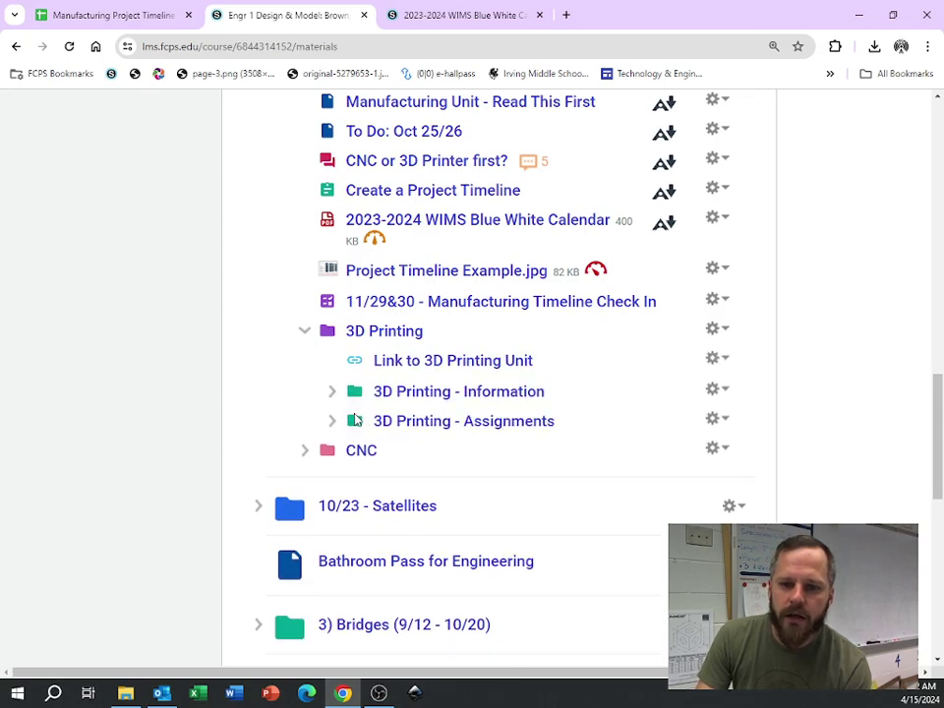
click(332, 422)
scroll(413, 369, down, 1)
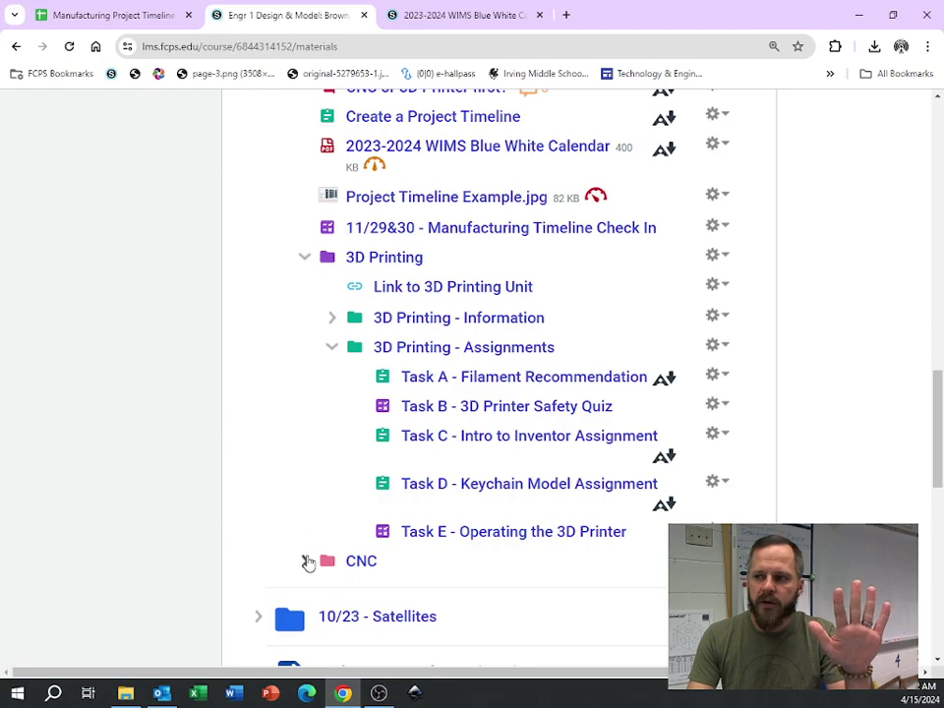
click(305, 560)
scroll(373, 413, down, 3)
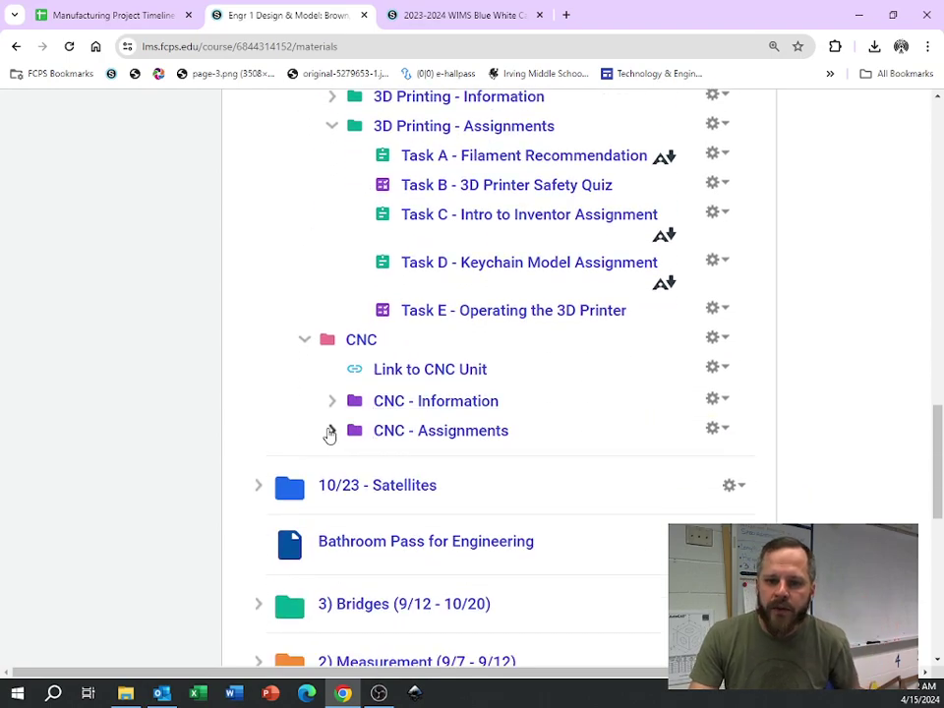
click(330, 430)
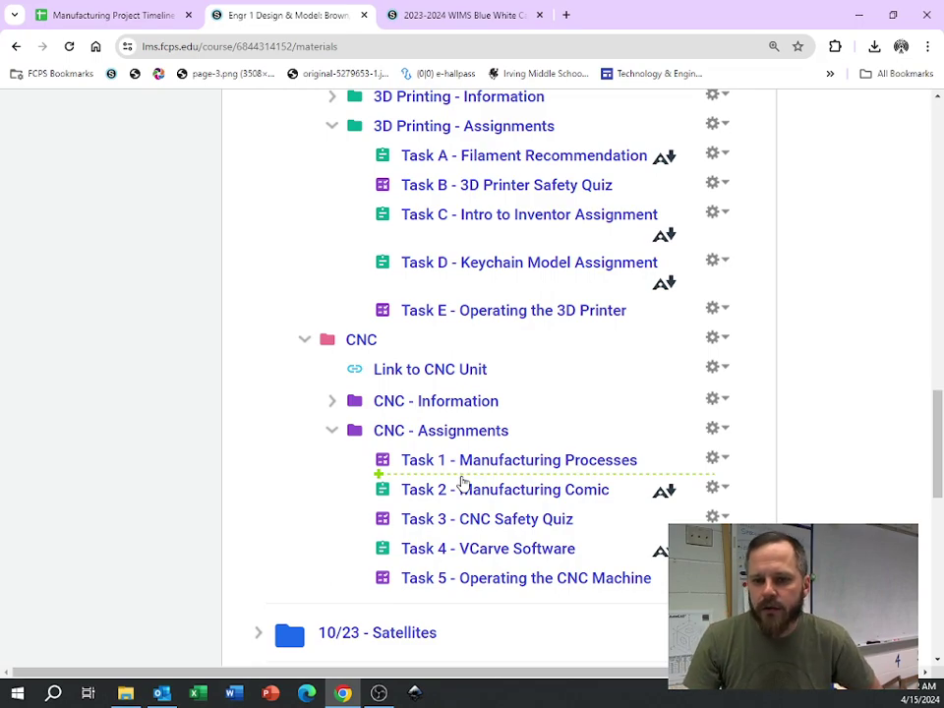
scroll(407, 249, up, 2)
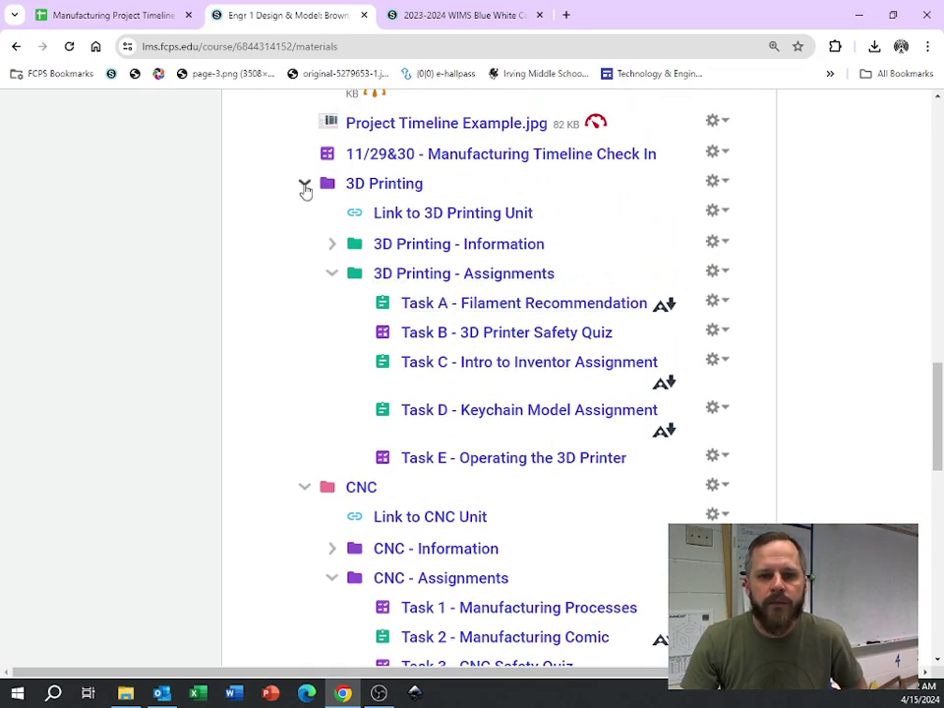
click(305, 185)
click(304, 213)
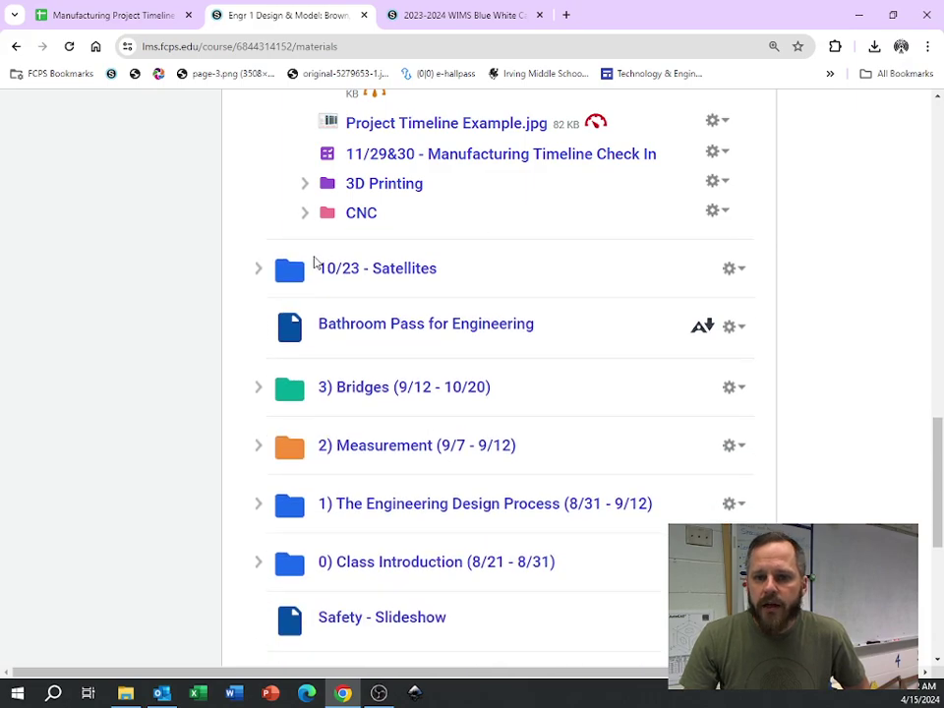
scroll(314, 261, up, 2)
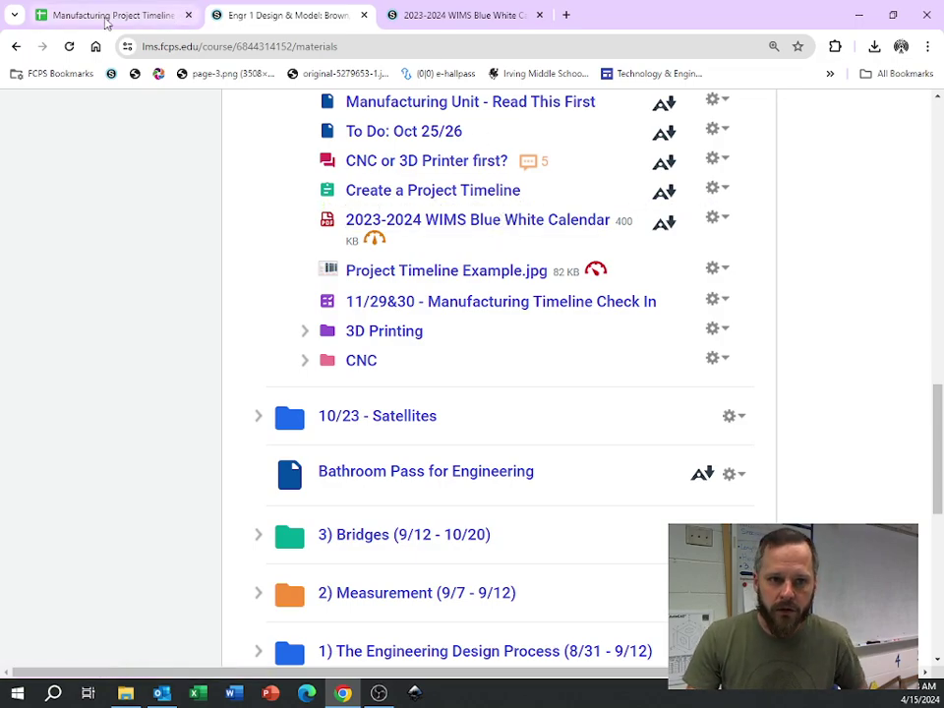
click(105, 21)
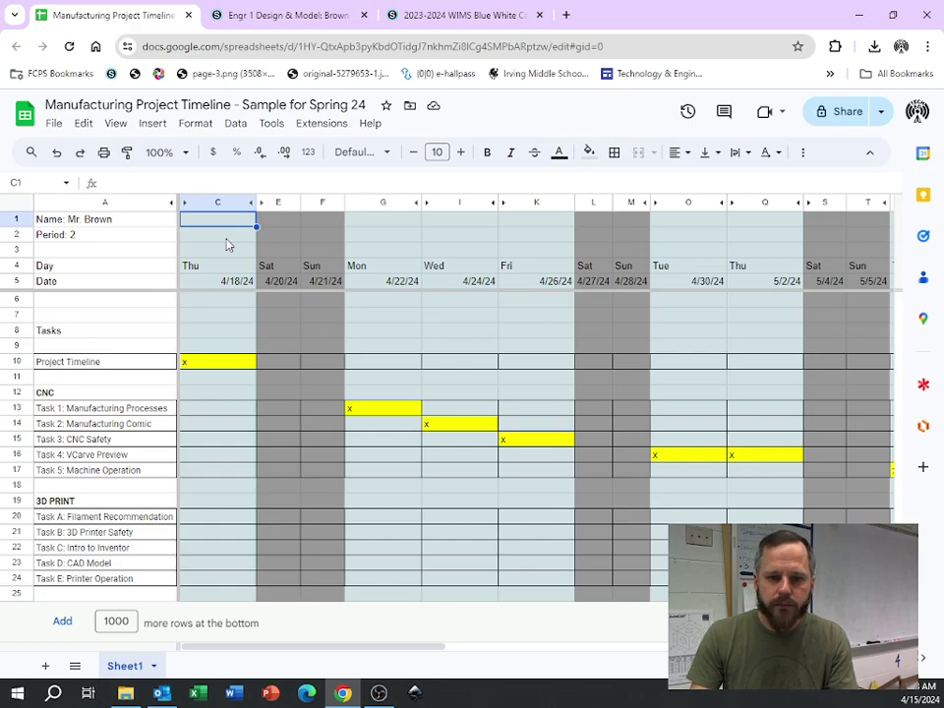
click(183, 153)
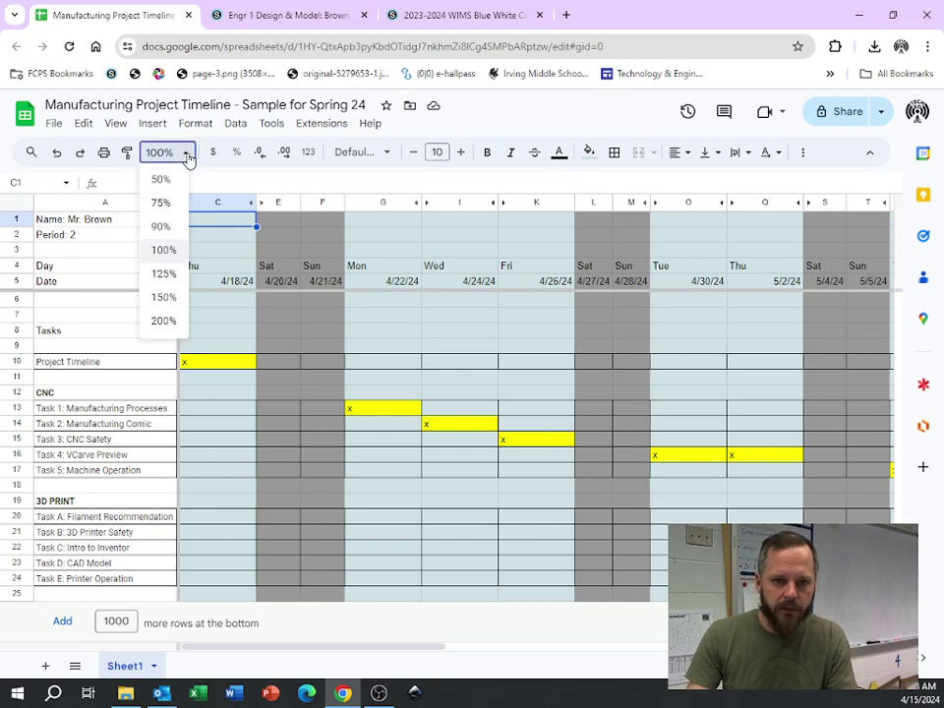
click(164, 324)
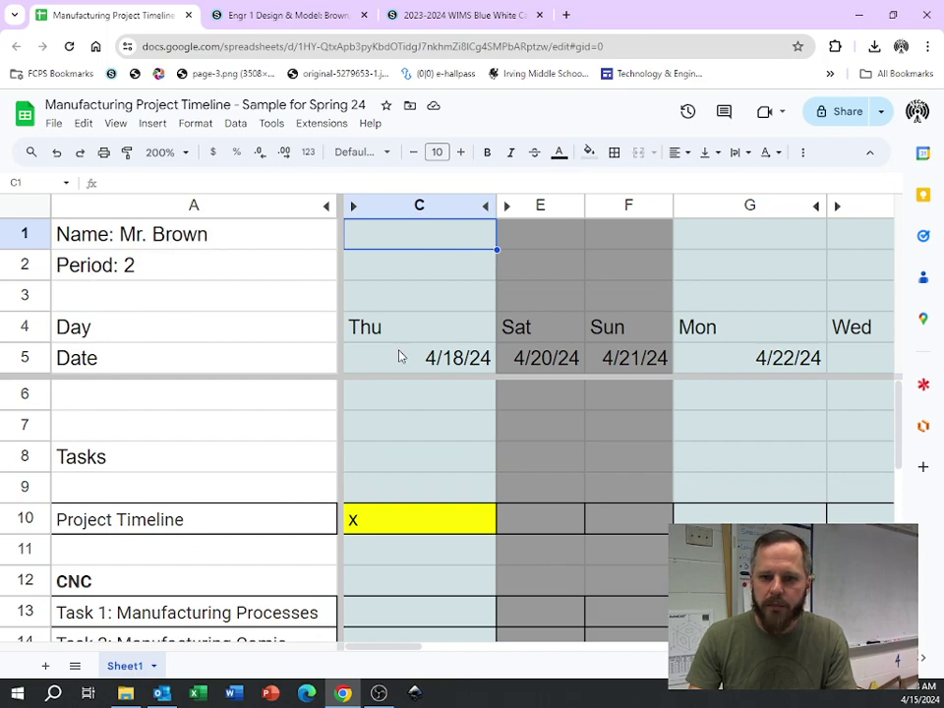
scroll(625, 349, right, 10)
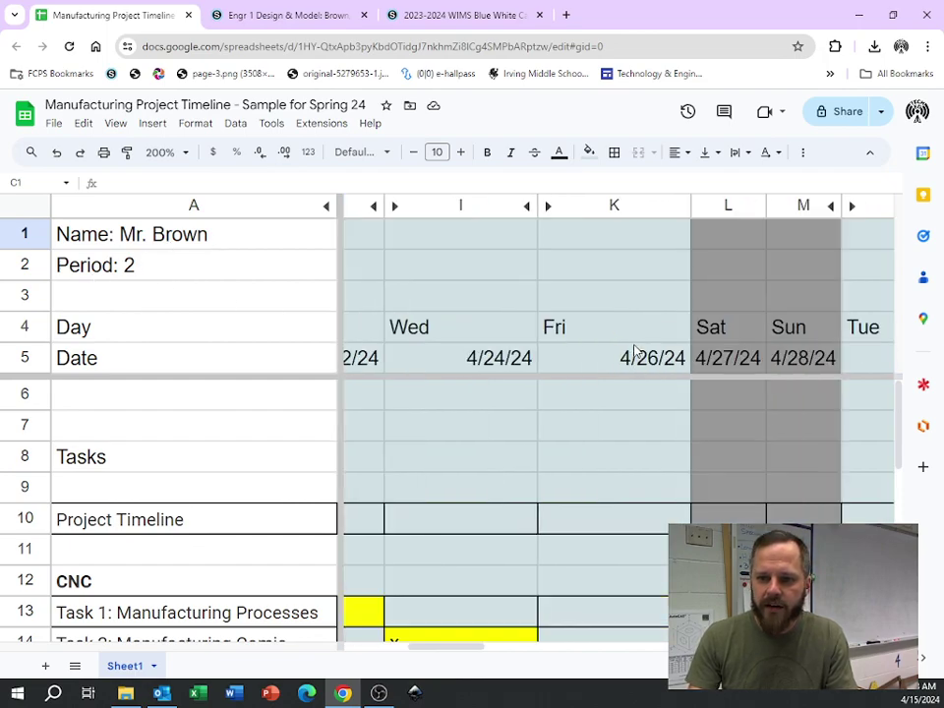
scroll(625, 357, right, 8)
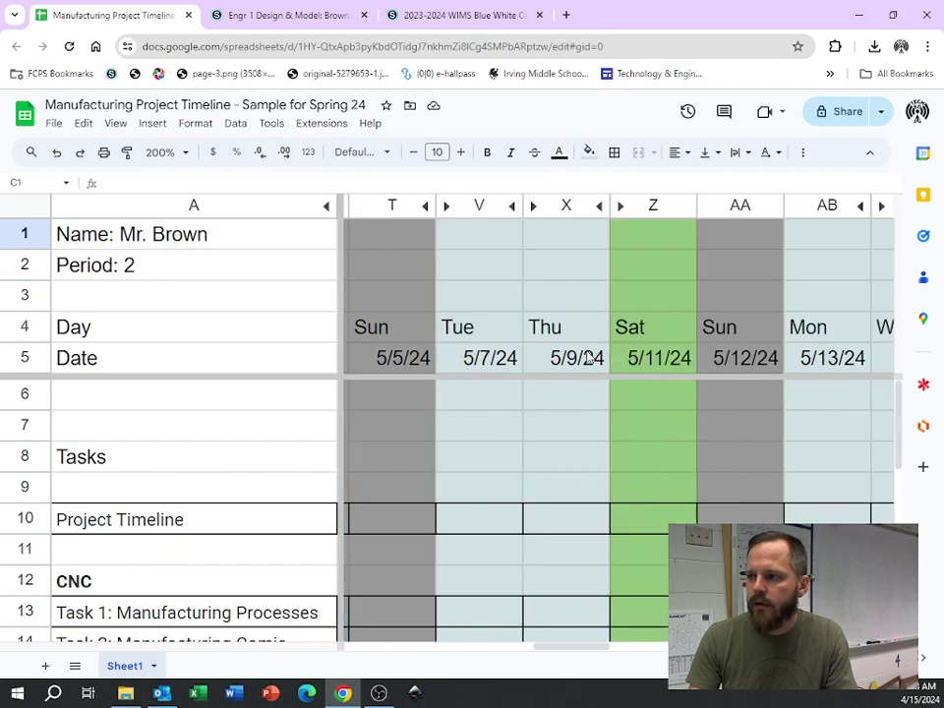
click(531, 328)
click(695, 330)
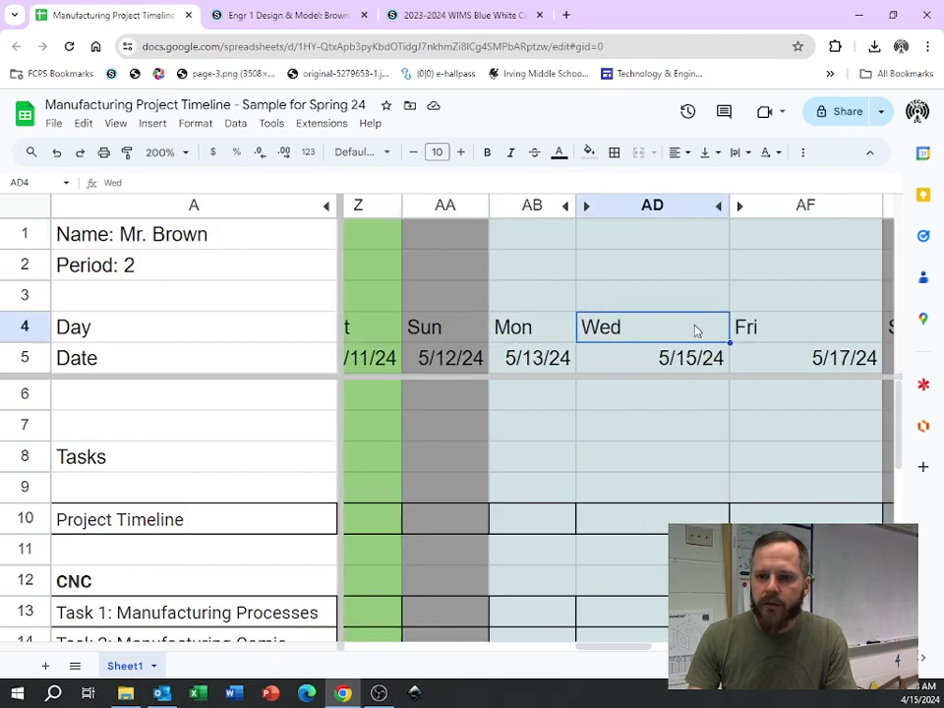
key(Right)
scroll(581, 343, right, 2)
scroll(529, 341, left, 2)
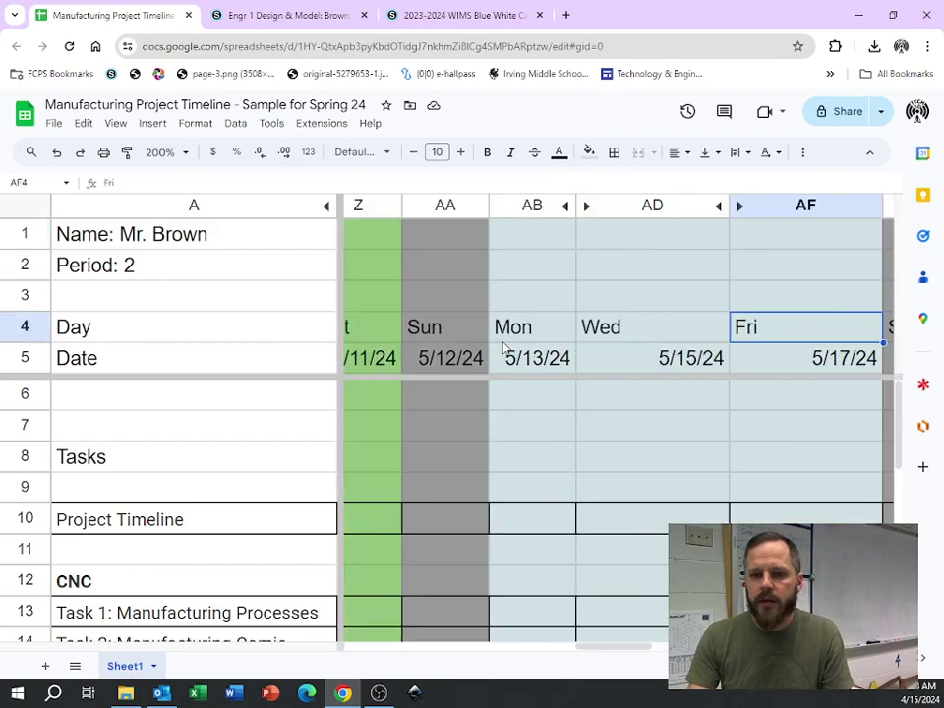
scroll(547, 344, right, 6)
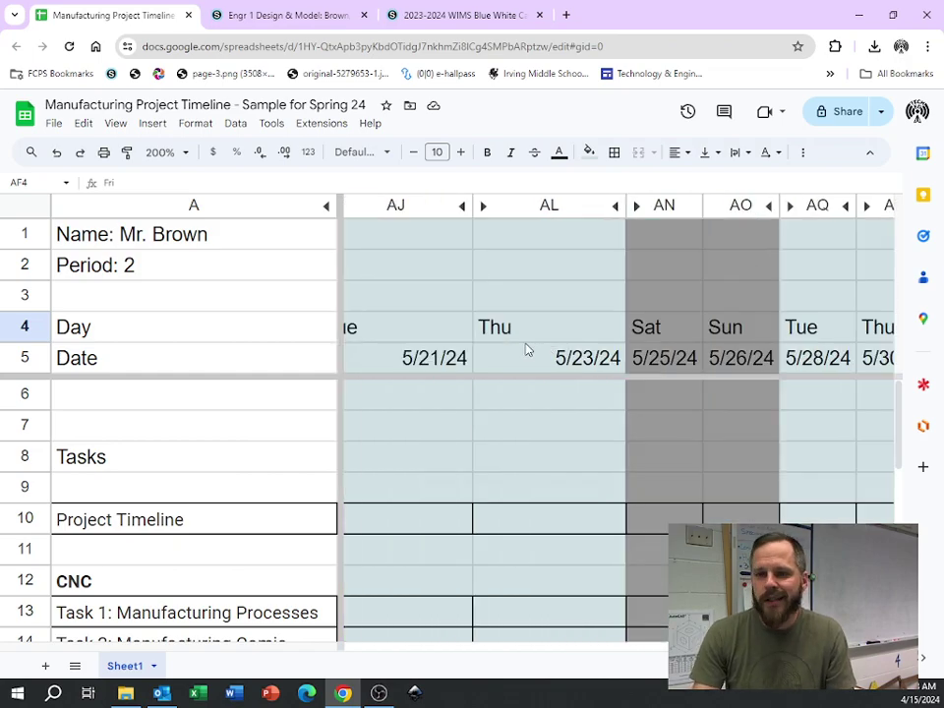
scroll(531, 352, right, 3)
scroll(546, 356, right, 4)
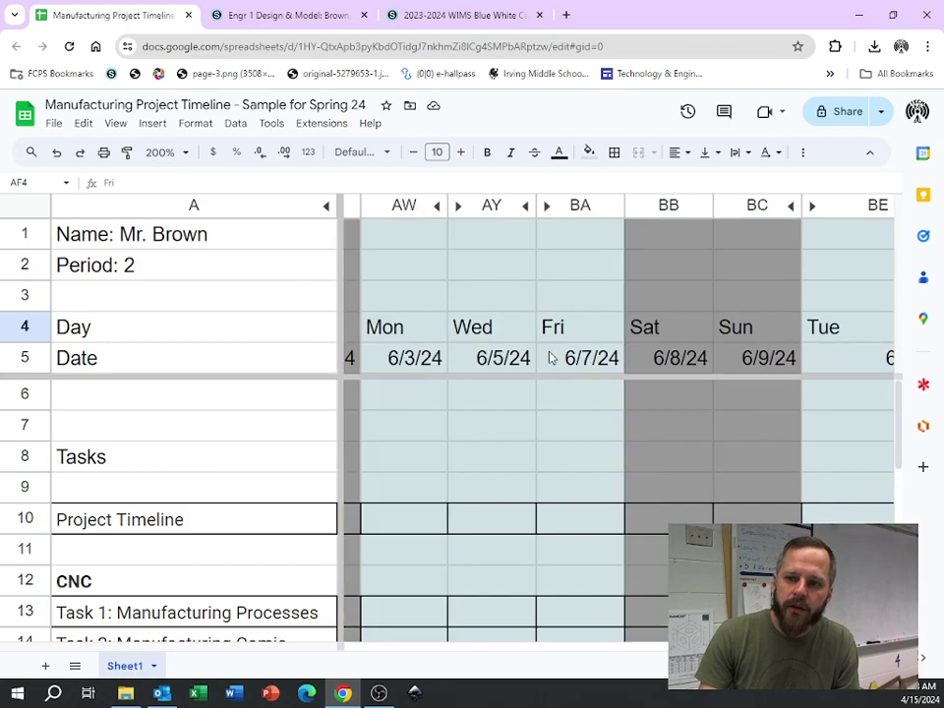
scroll(550, 357, left, 10)
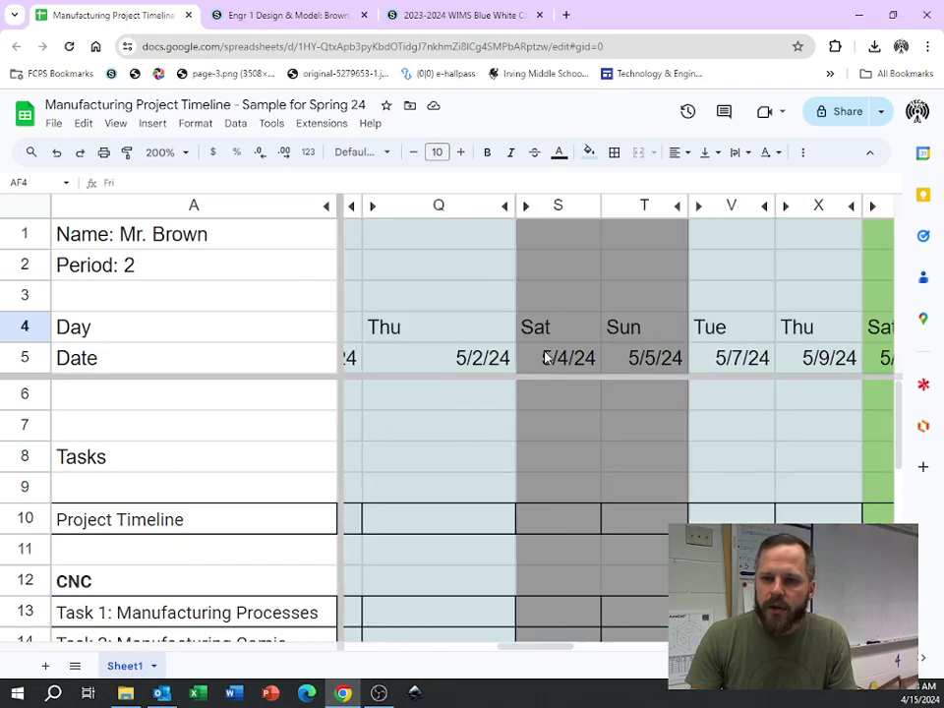
scroll(541, 356, left, 4)
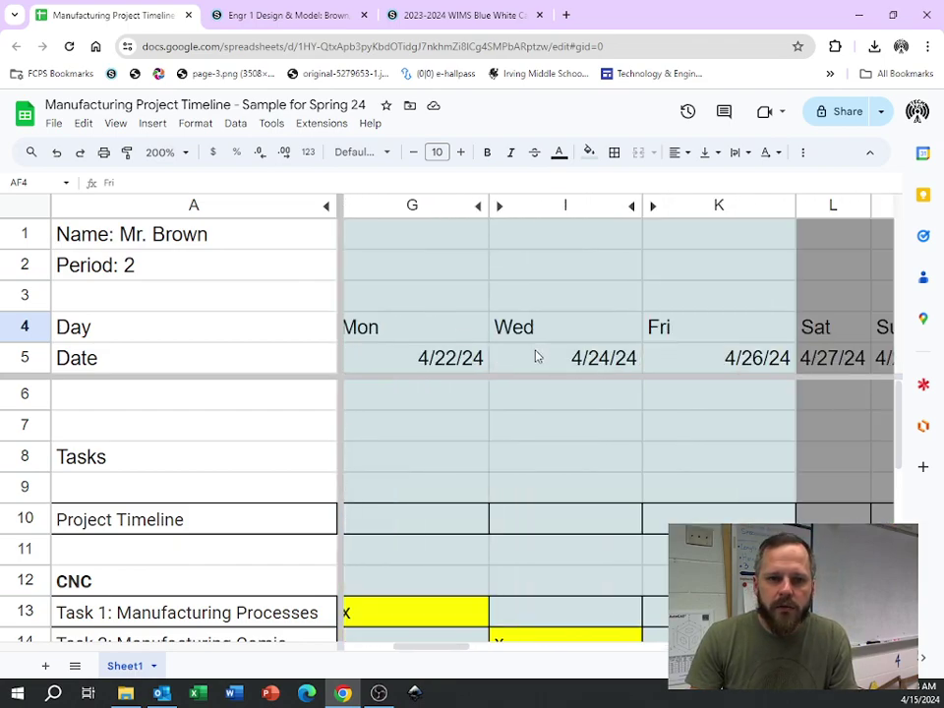
Step: Set the sheet zoom to 50% so the whole timeline with its yellow task bars is visible
click(165, 152)
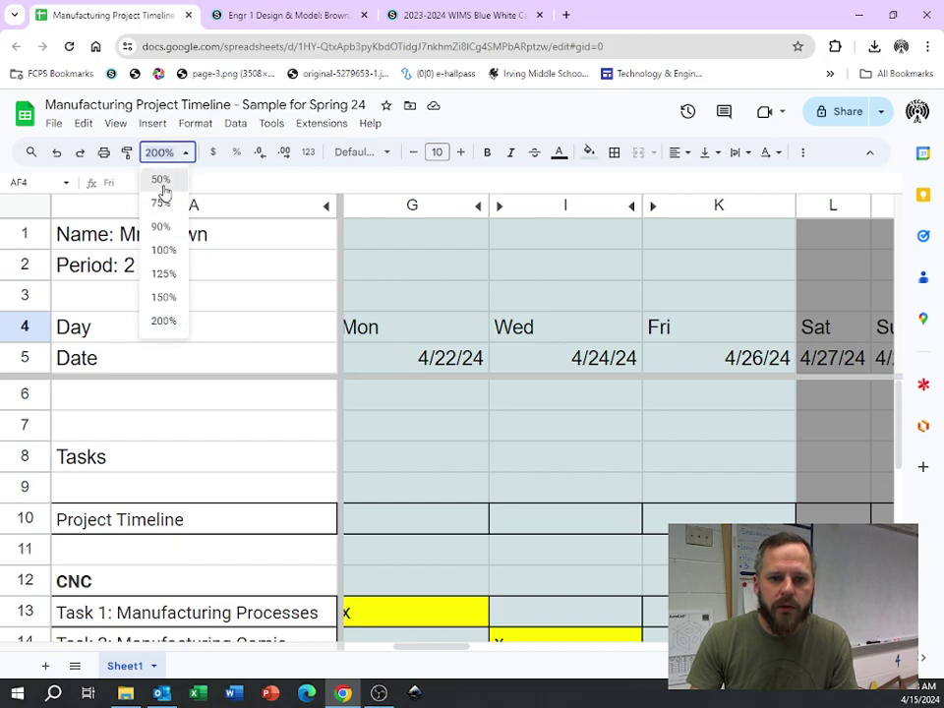
click(160, 179)
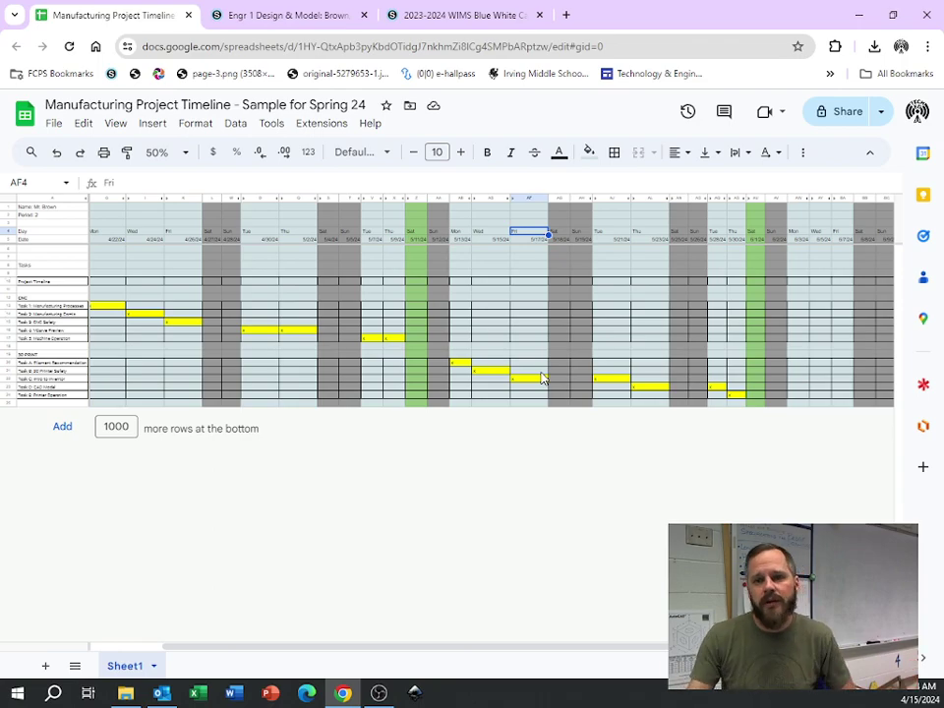
click(565, 14)
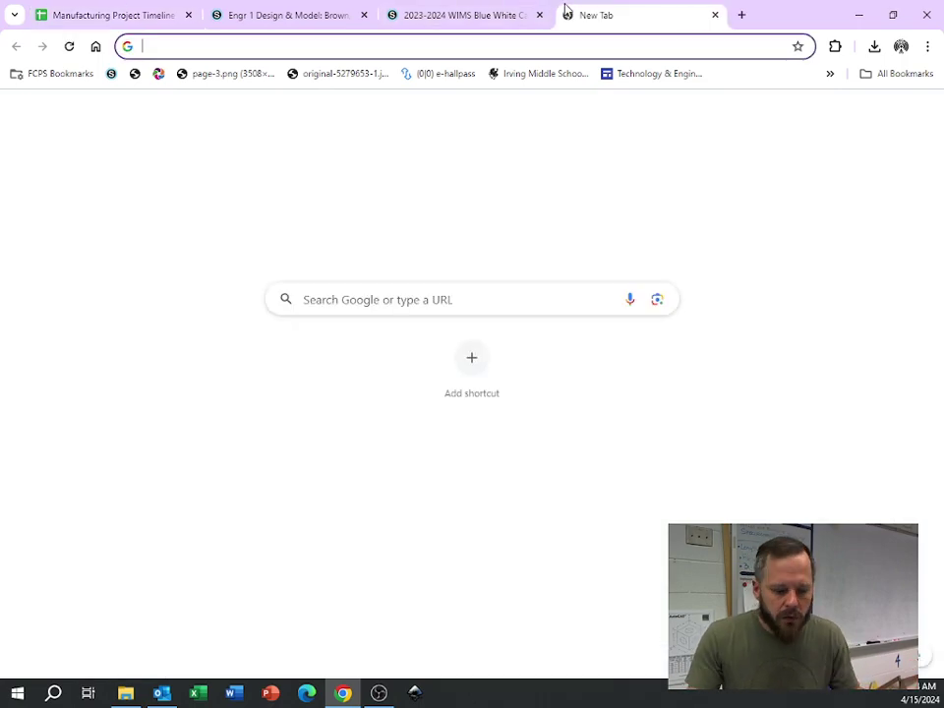
text(gantt)
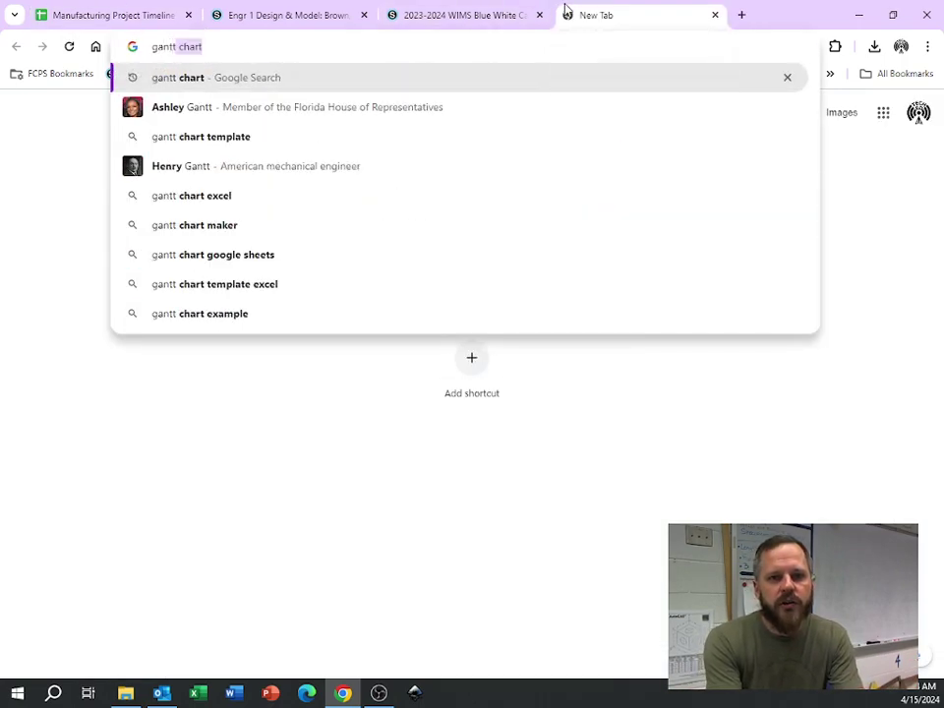
key(Return)
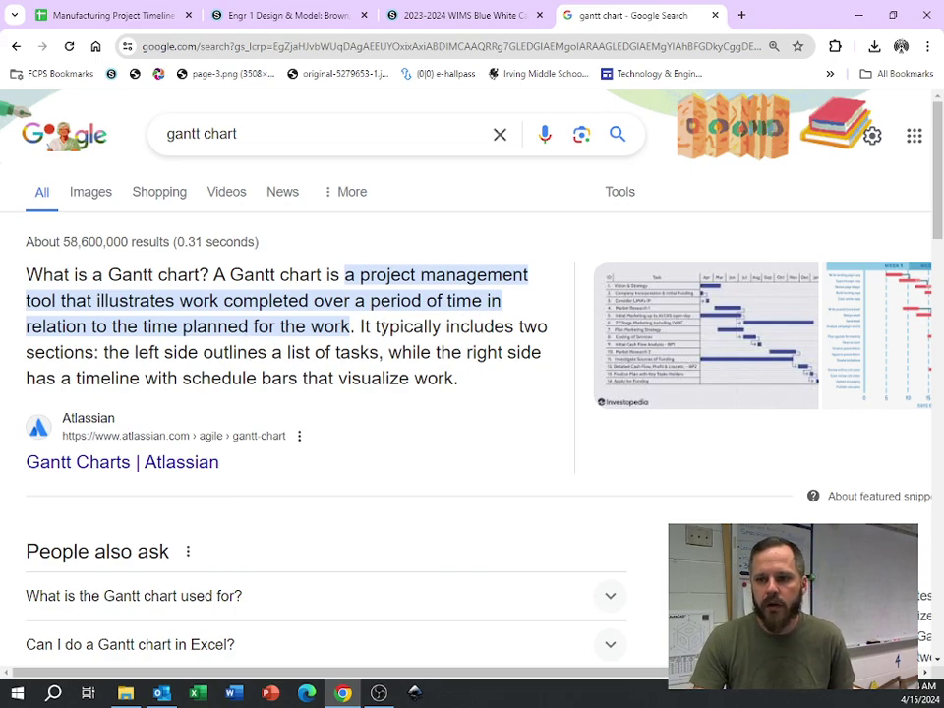
scroll(382, 328, right, 2)
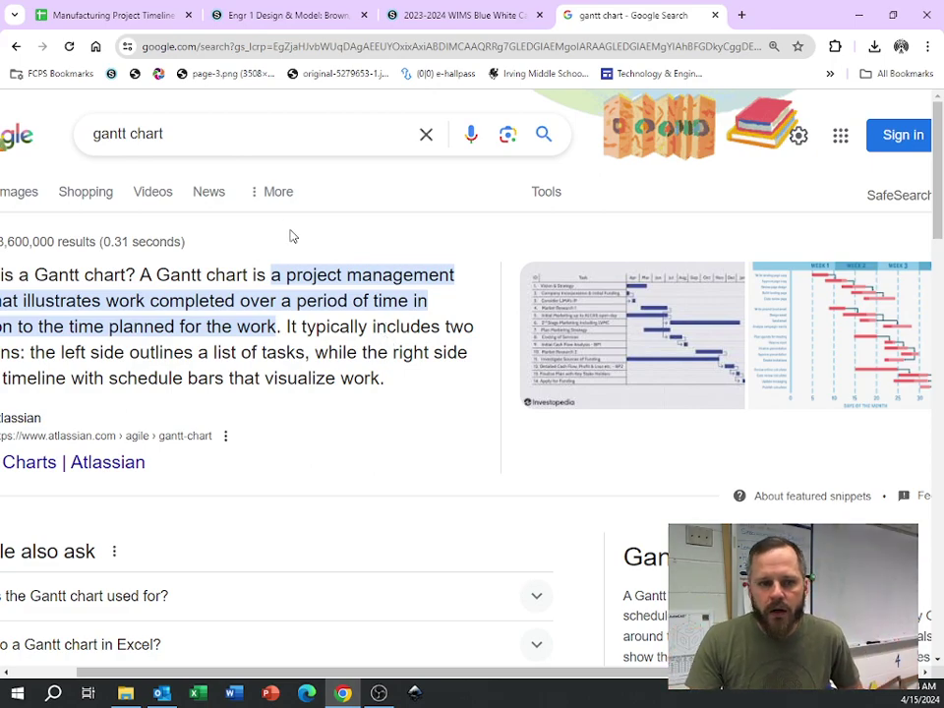
scroll(291, 236, left, 2)
click(95, 195)
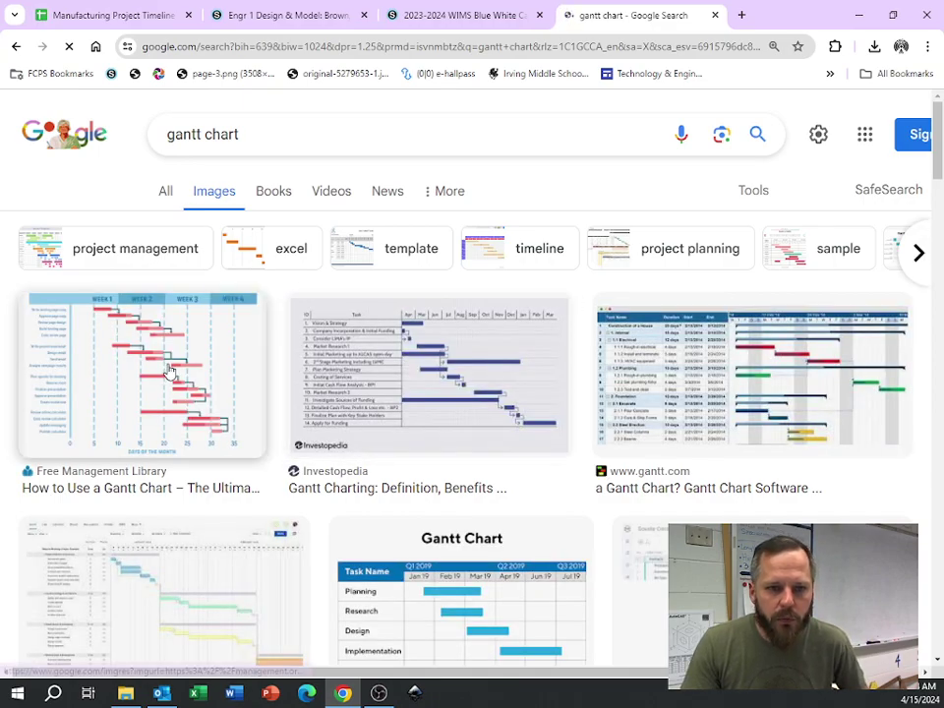
click(169, 372)
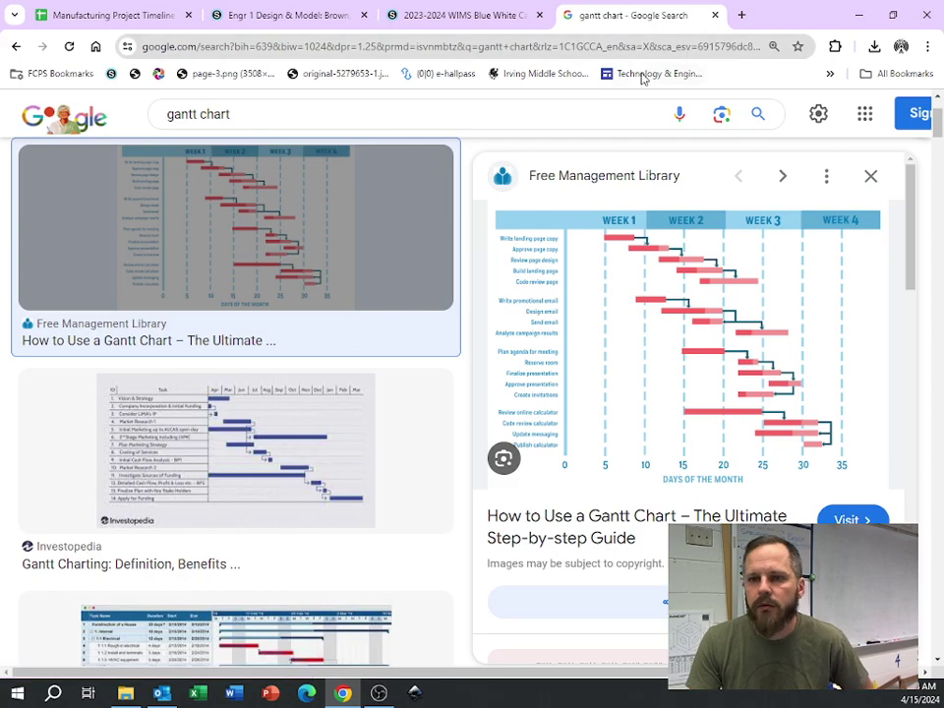
middle_click(619, 22)
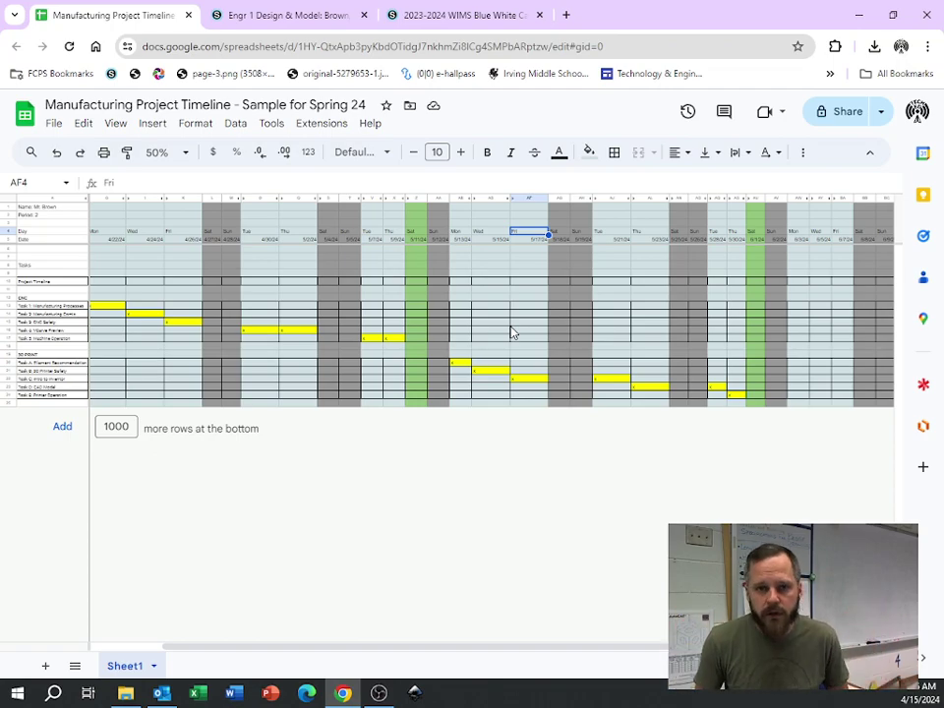
Step: In a new browser tab, go to sheets.google.com and create a blank spreadsheet
scroll(512, 332, left, 2)
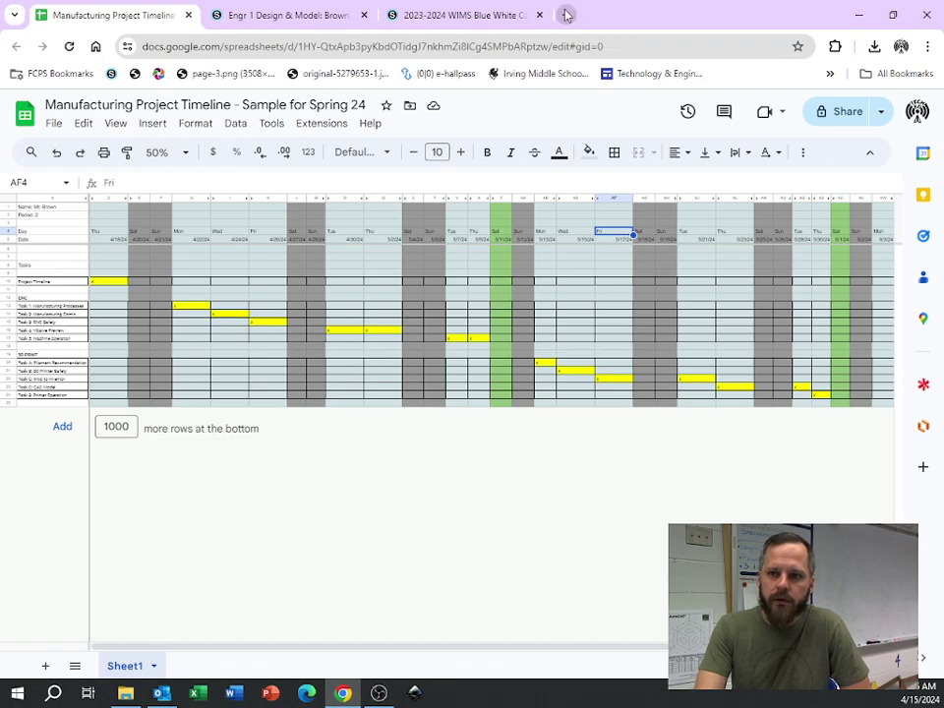
click(566, 16)
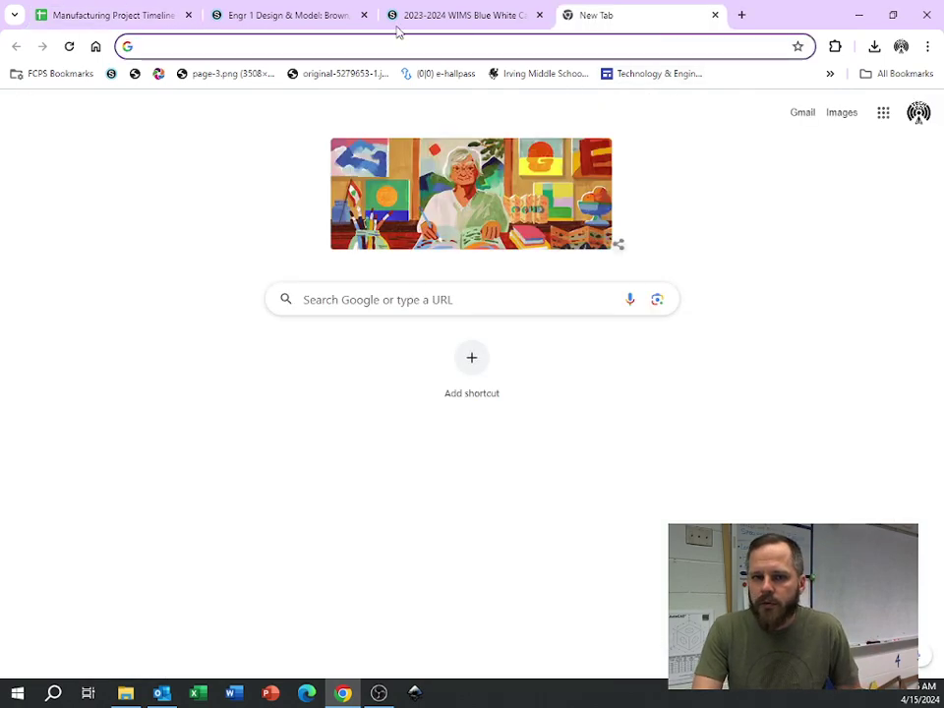
click(883, 116)
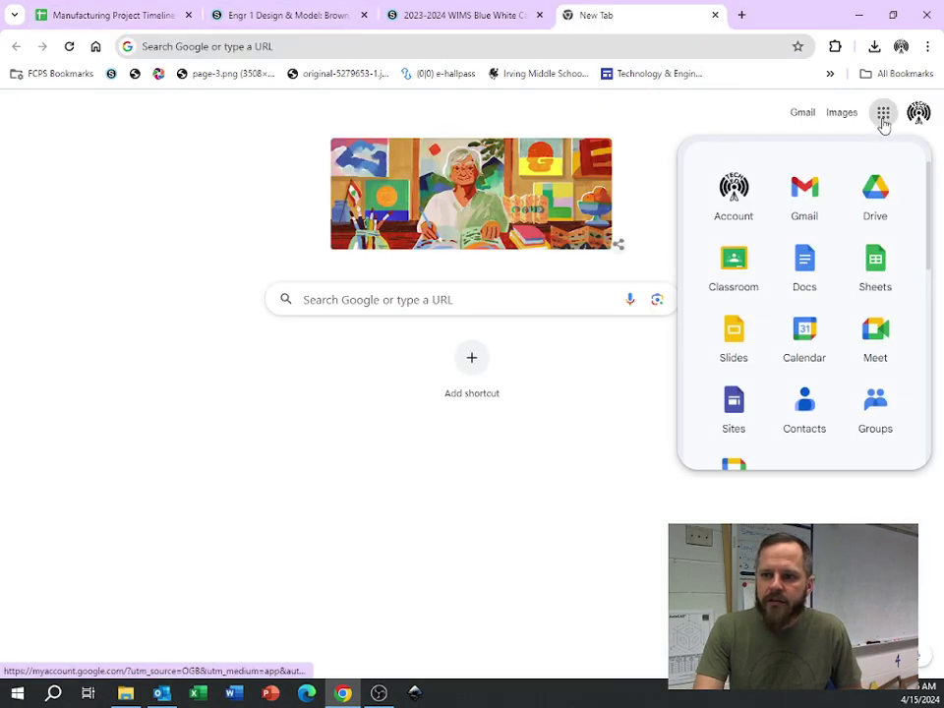
click(353, 46)
text(sheets.google.co)
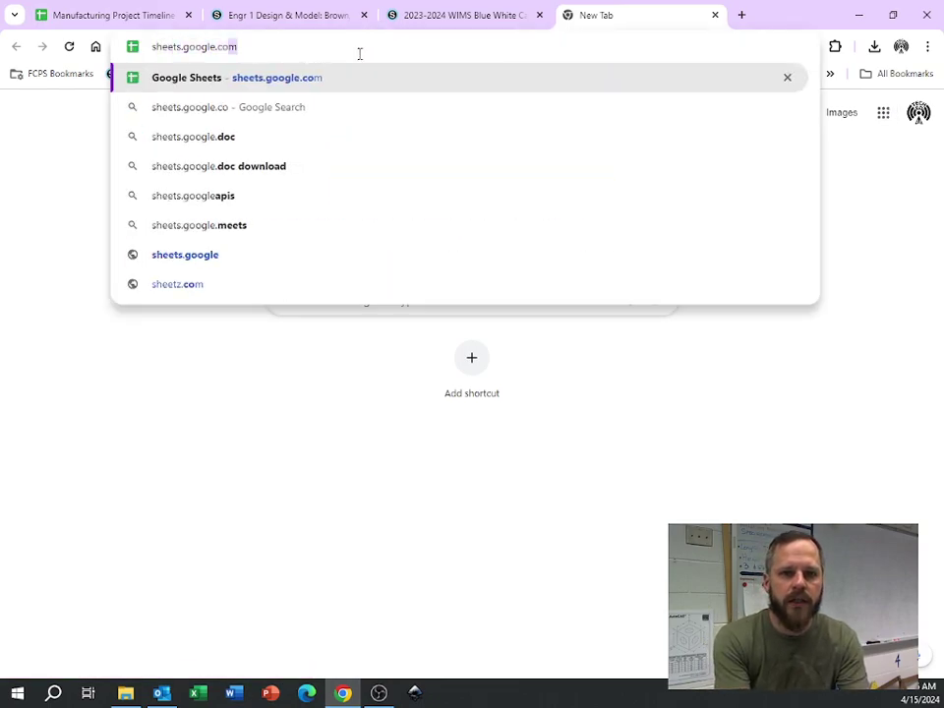
key(Return)
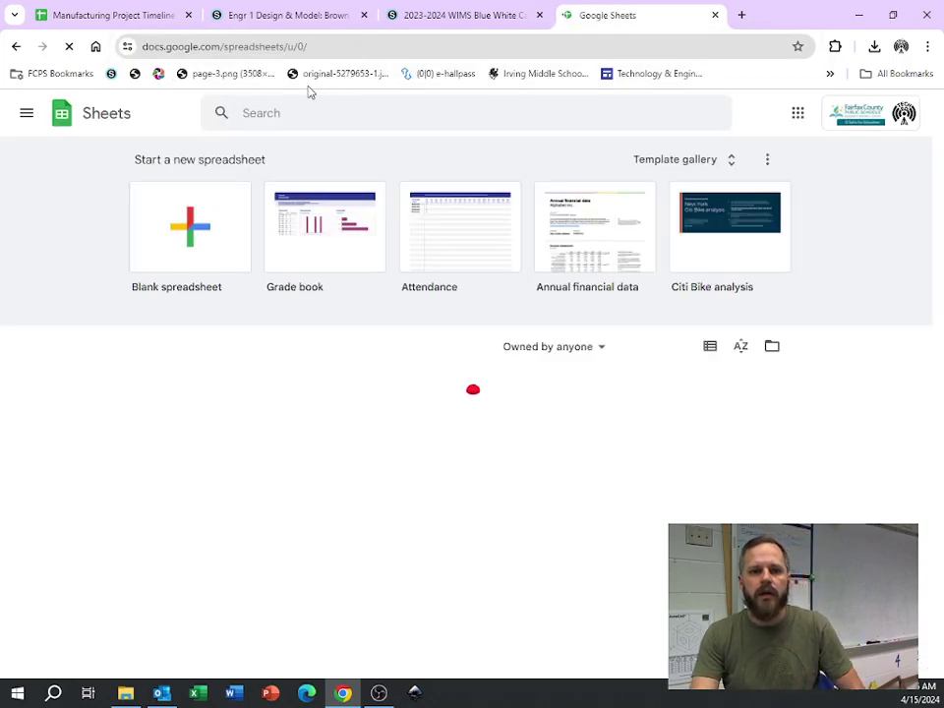
click(207, 238)
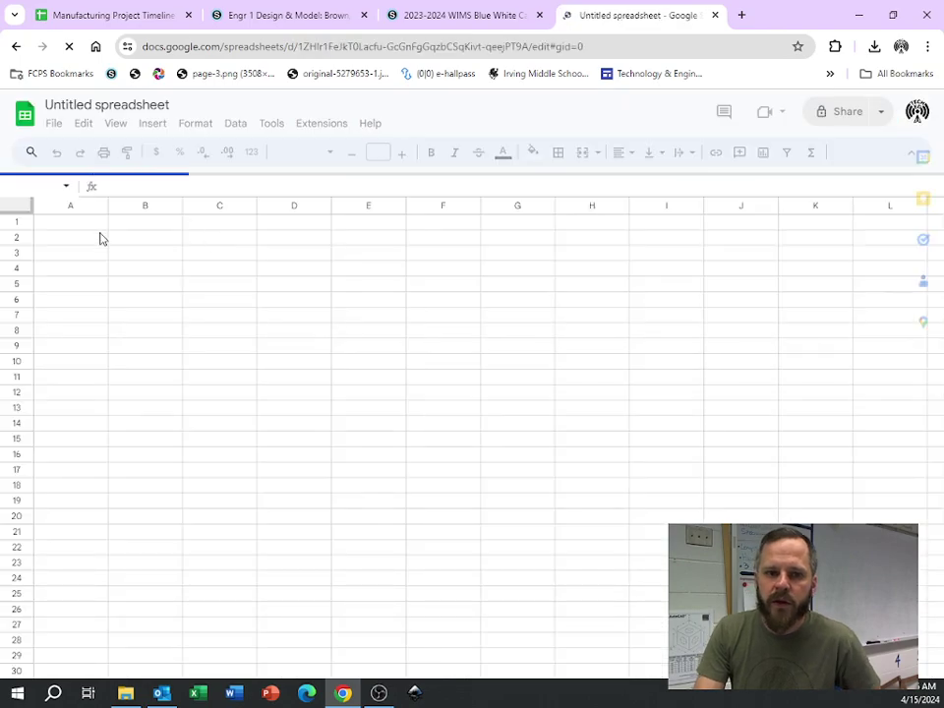